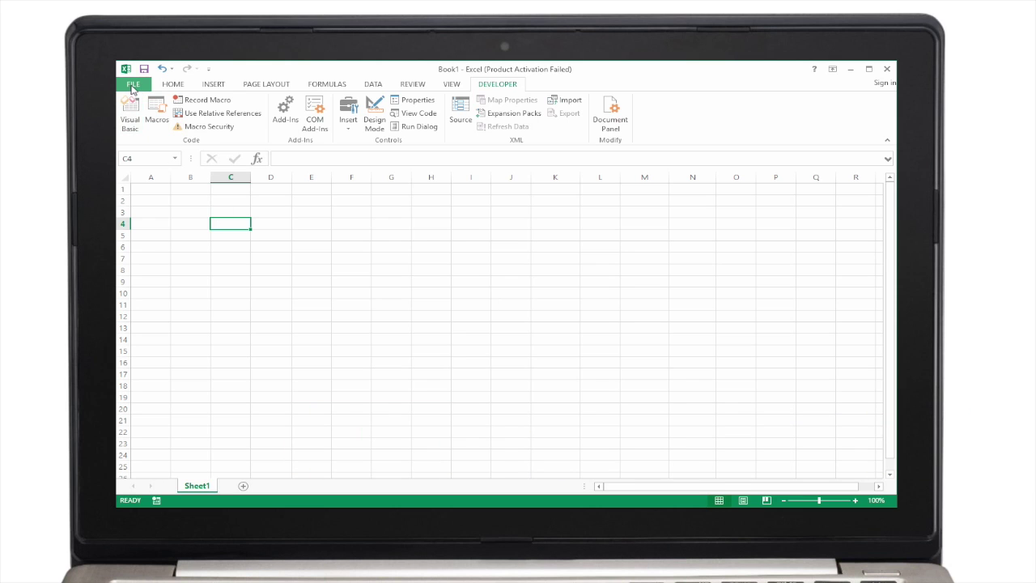
Step: Open Excel Options from the File menu and go to the Customize Ribbon page
{"action": "left_click", "coordinate": [133, 85]}
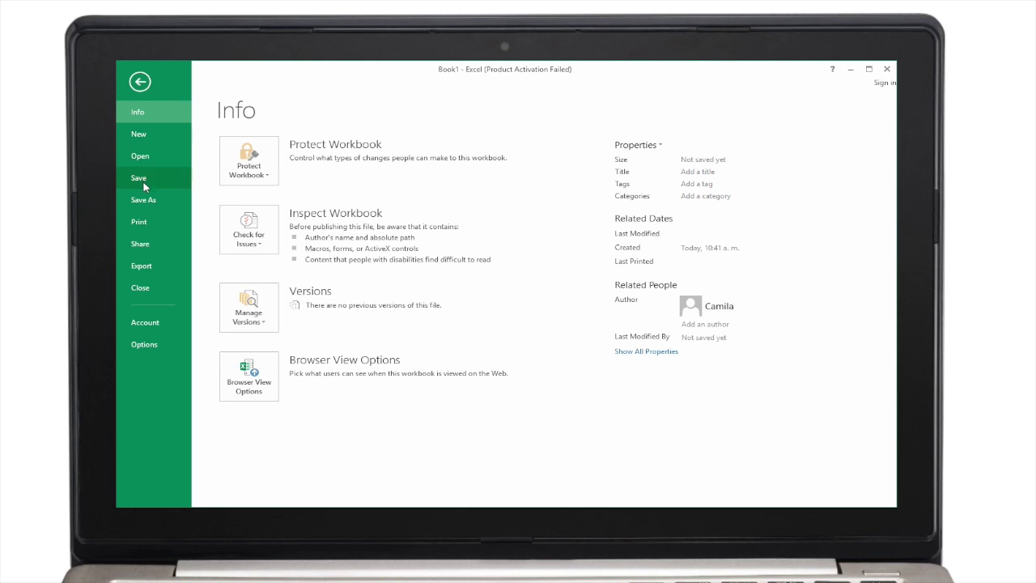
{"action": "left_click", "coordinate": [145, 344]}
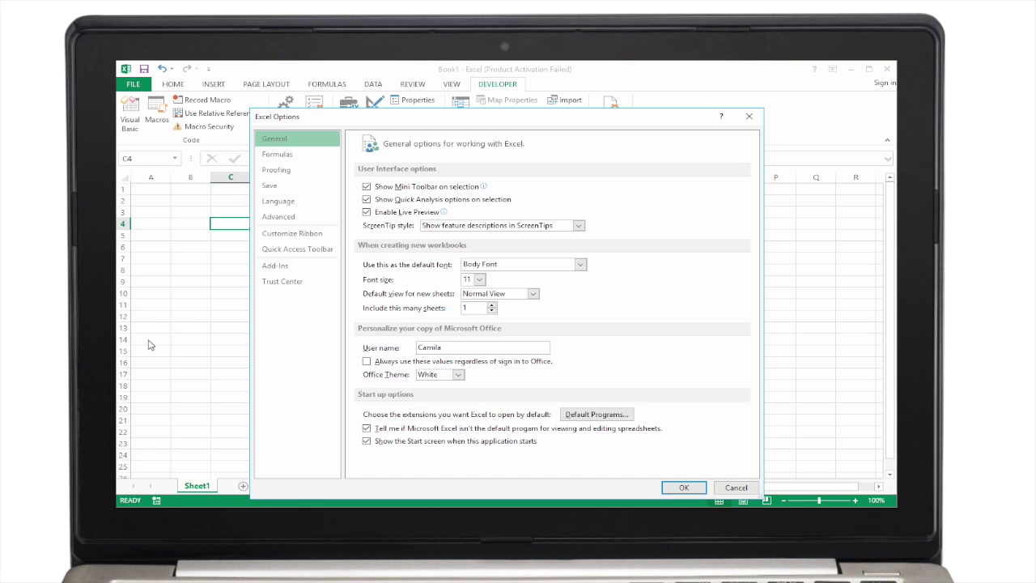
{"action": "left_click", "coordinate": [322, 235]}
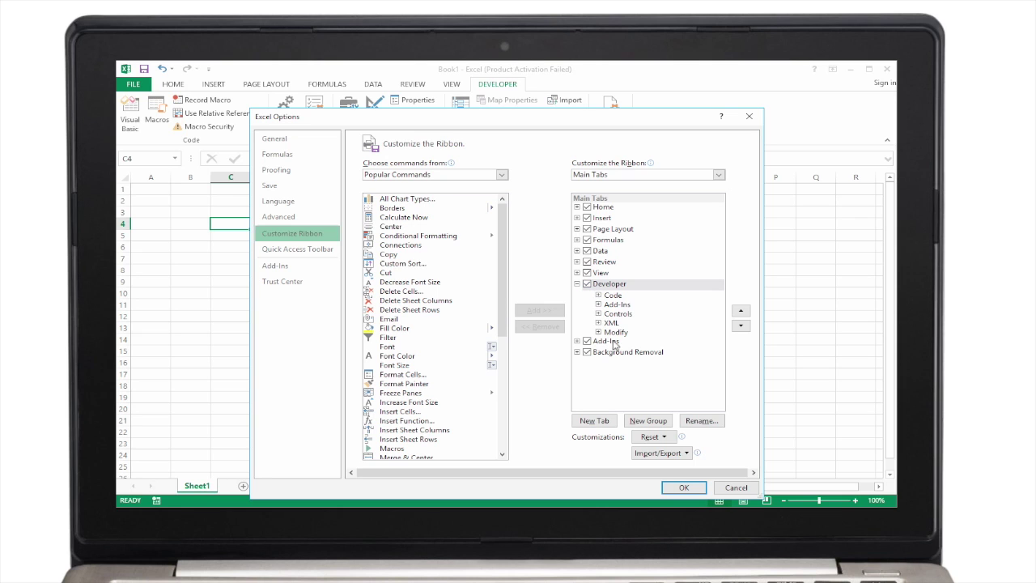
Step: Create a new custom group under the Developer tab and rename it 'My Macros'
{"action": "left_click", "coordinate": [644, 422]}
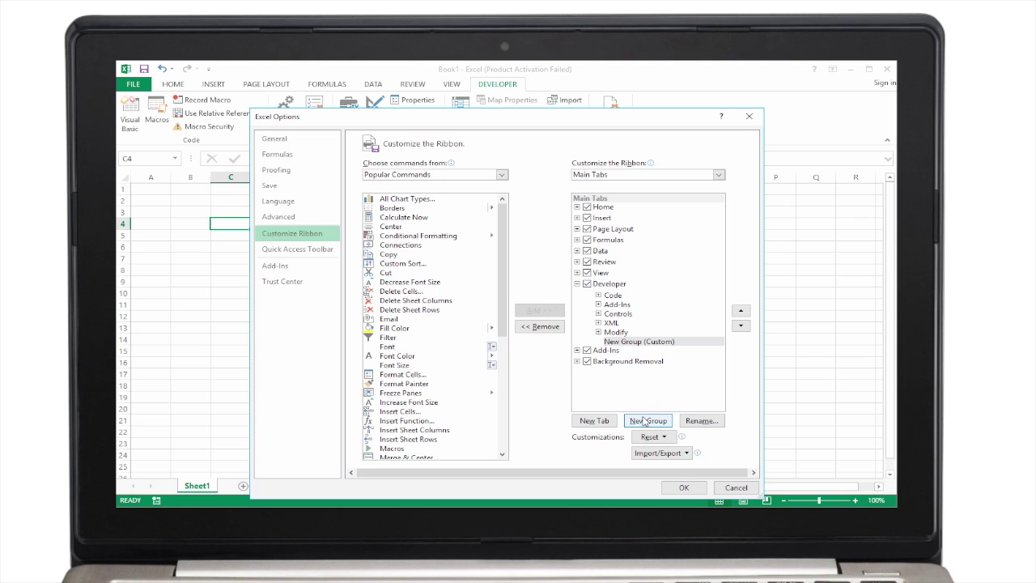
{"action": "left_click", "coordinate": [702, 421]}
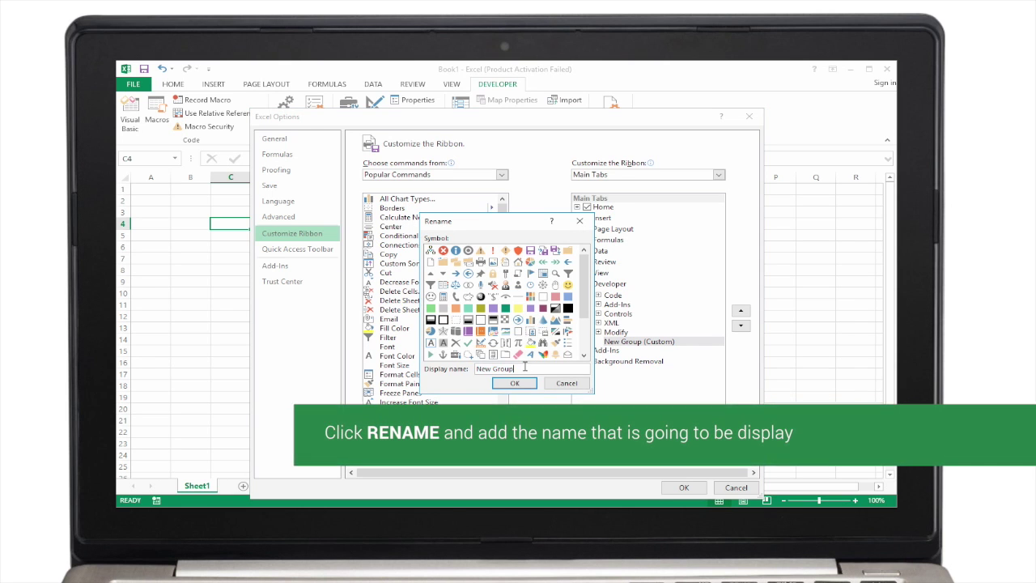
{"action": "type", "text": "My Macros"}
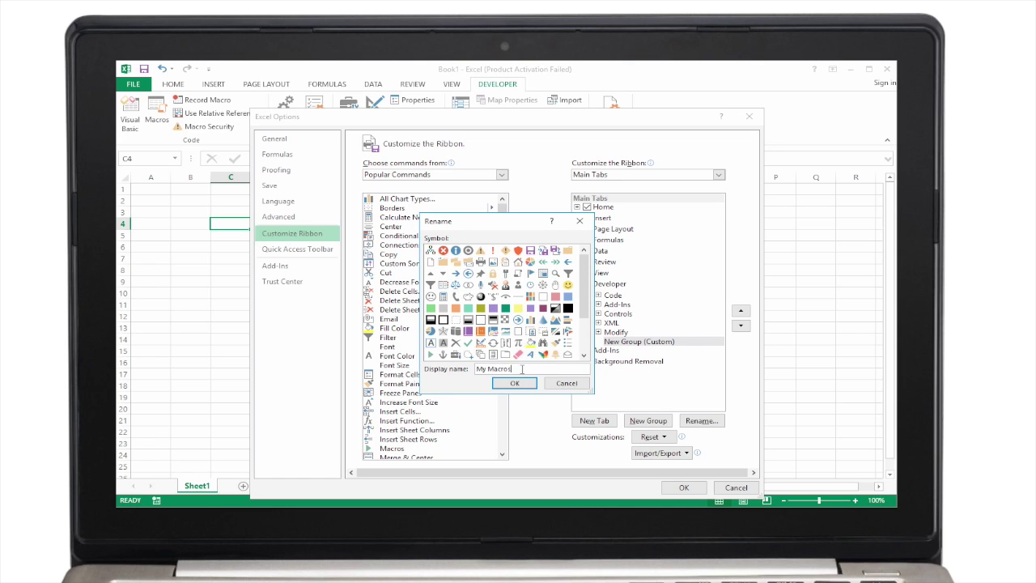
{"action": "left_click", "coordinate": [519, 382]}
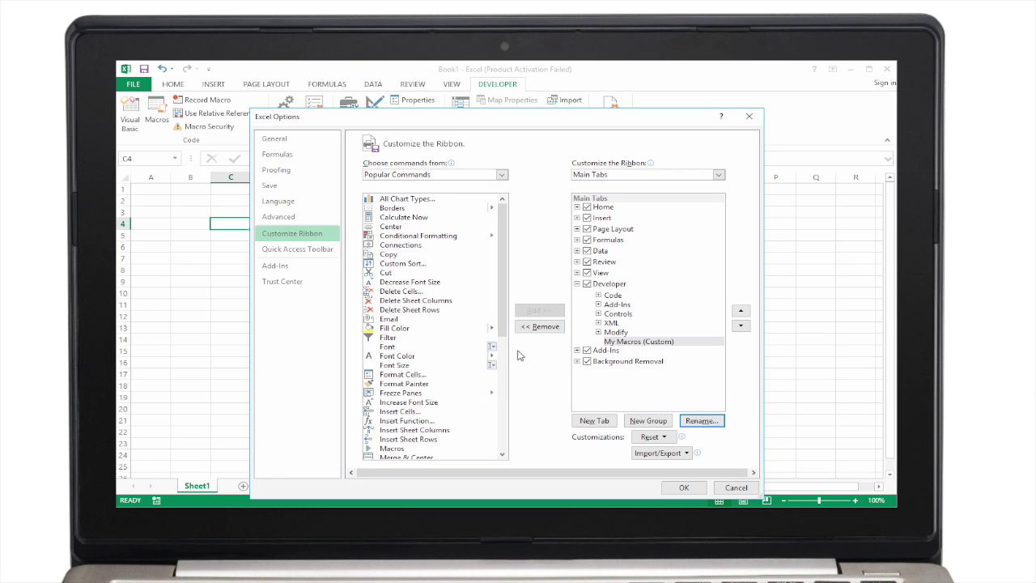
Step: Choose commands from Macros and add the Months_Year macro to the My Macros group
{"action": "left_click", "coordinate": [502, 175]}
{"action": "left_click", "coordinate": [481, 220]}
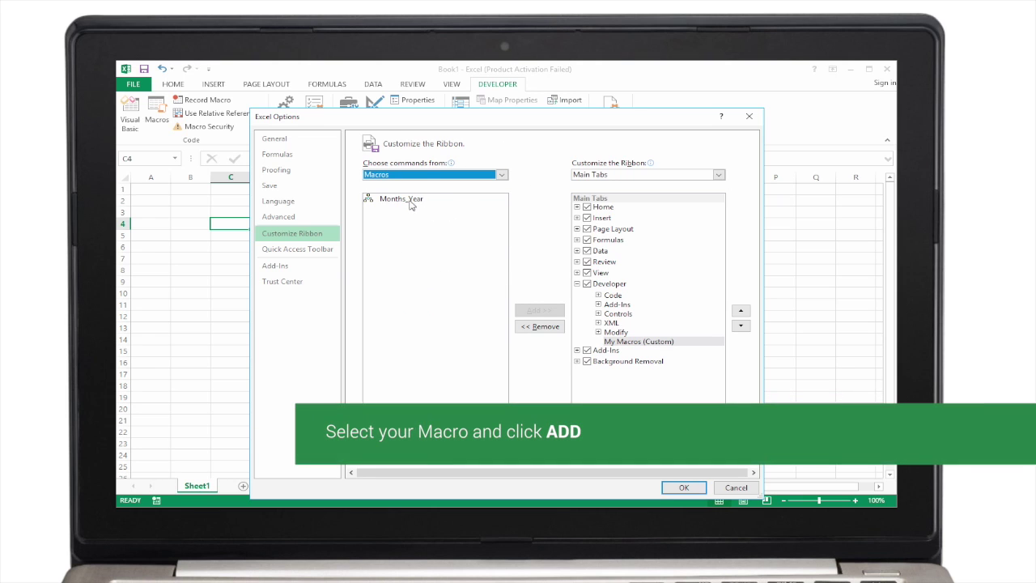
{"action": "left_click", "coordinate": [411, 204]}
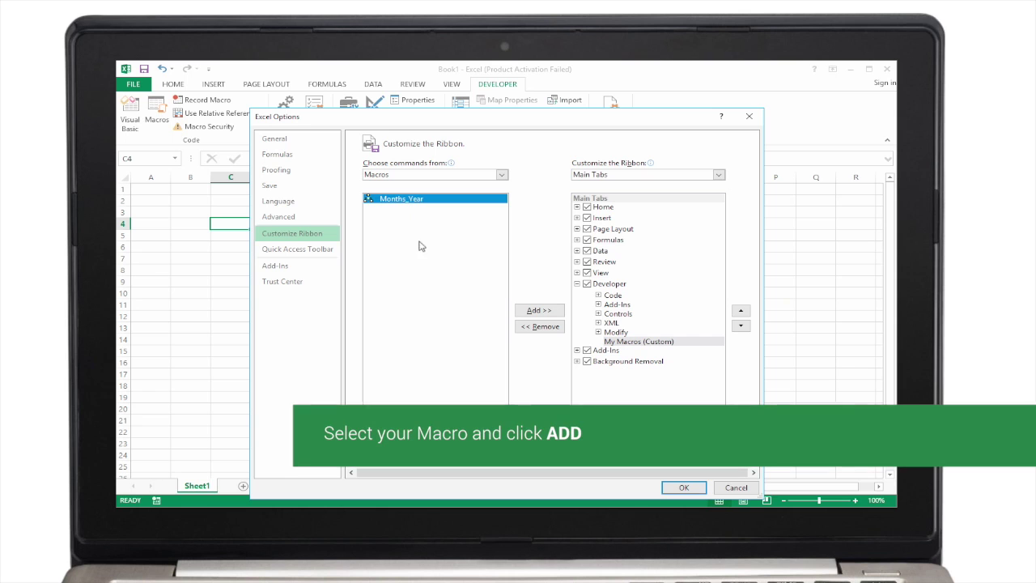
{"action": "left_click", "coordinate": [533, 314]}
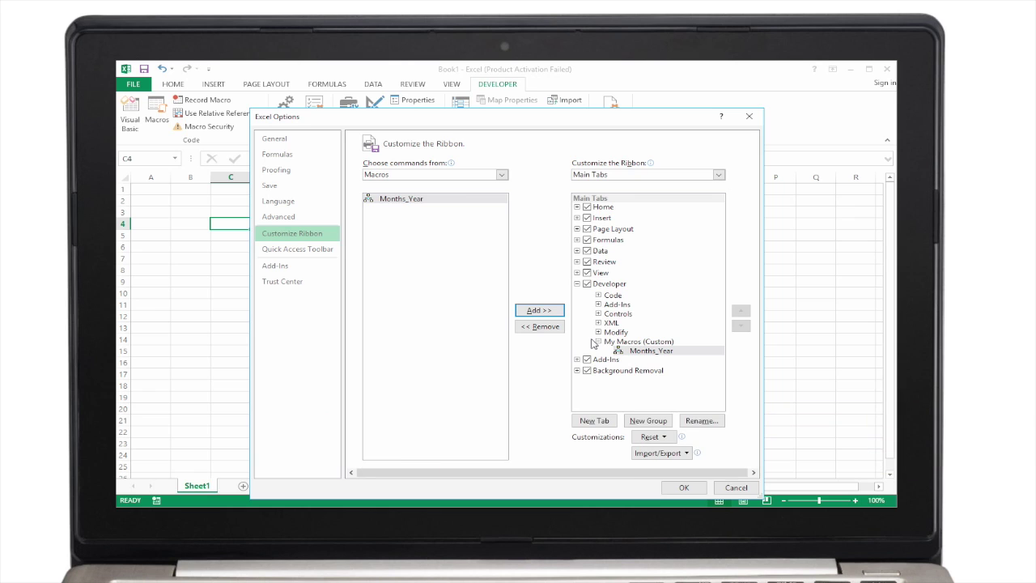
Step: Rename the macro button 'Months of the Year' with a table icon and apply the ribbon changes
{"action": "left_click", "coordinate": [711, 417]}
{"action": "type", "text": "Months of the Year"}
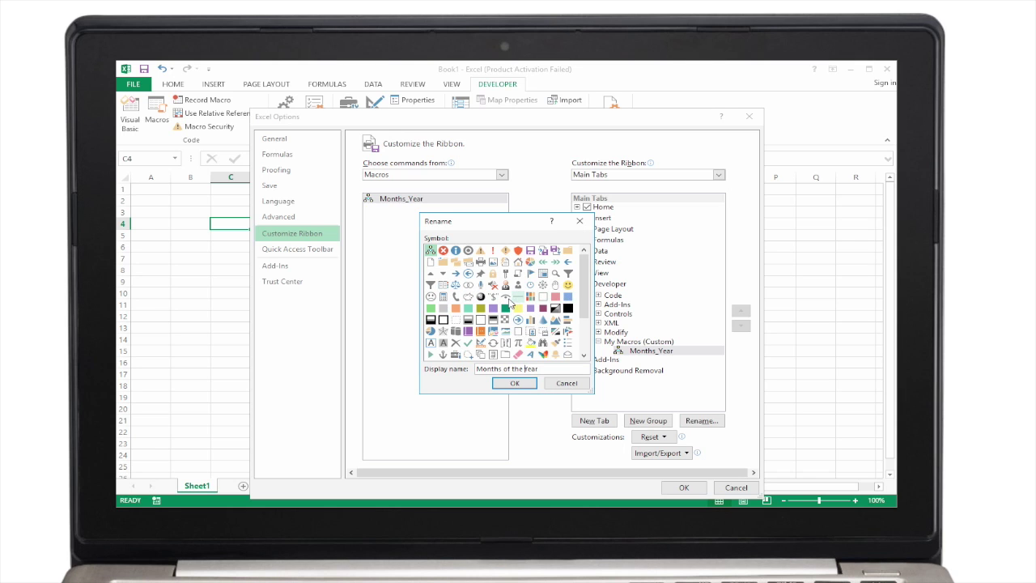
{"action": "left_click", "coordinate": [443, 285]}
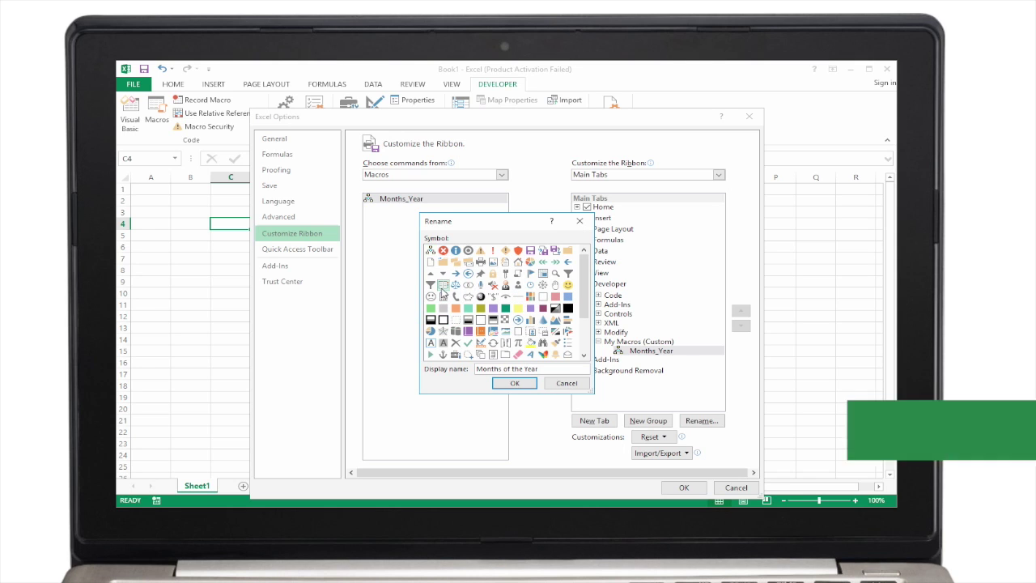
{"action": "left_click", "coordinate": [503, 384]}
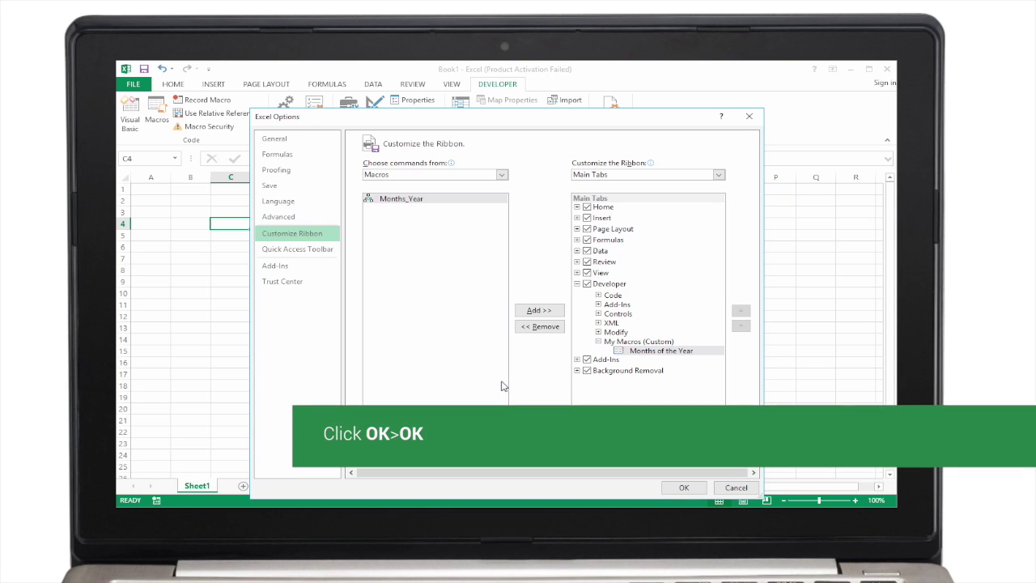
{"action": "left_click", "coordinate": [681, 488]}
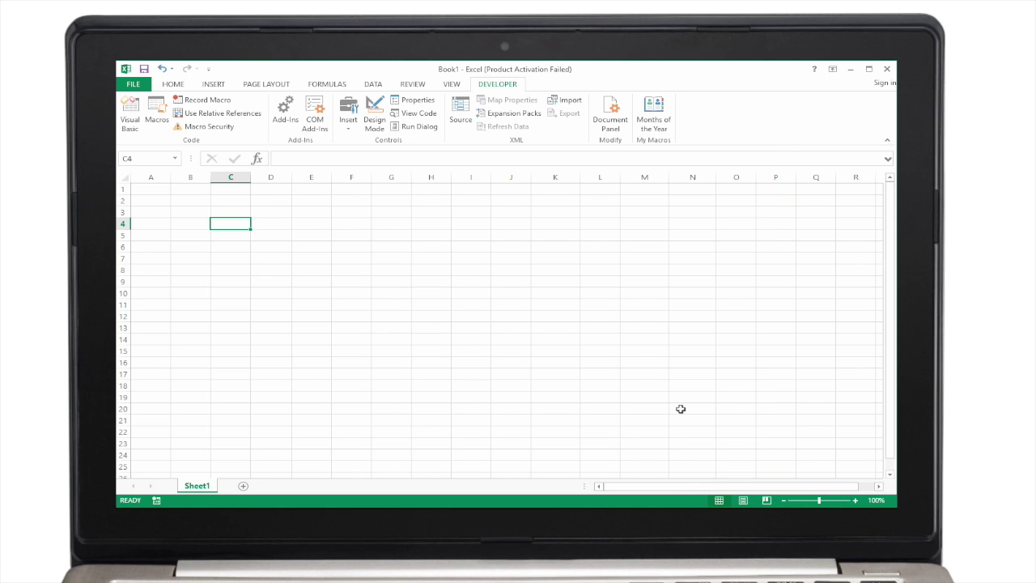
{"action": "left_click", "coordinate": [656, 125]}
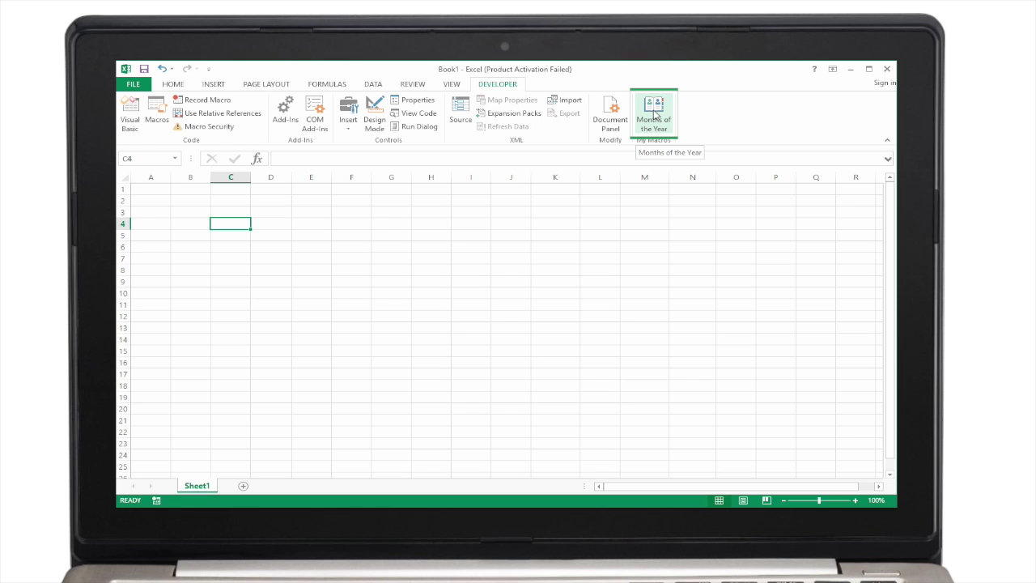
{"action": "left_click", "coordinate": [655, 115]}
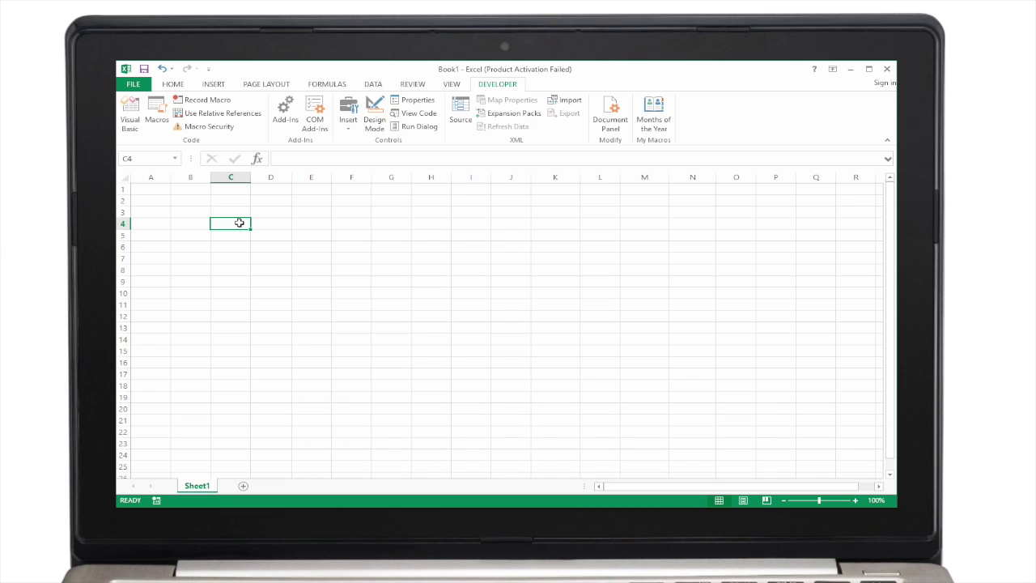
Step: Open Excel Options from the File menu and go to the Quick Access Toolbar page
{"action": "left_click", "coordinate": [137, 83]}
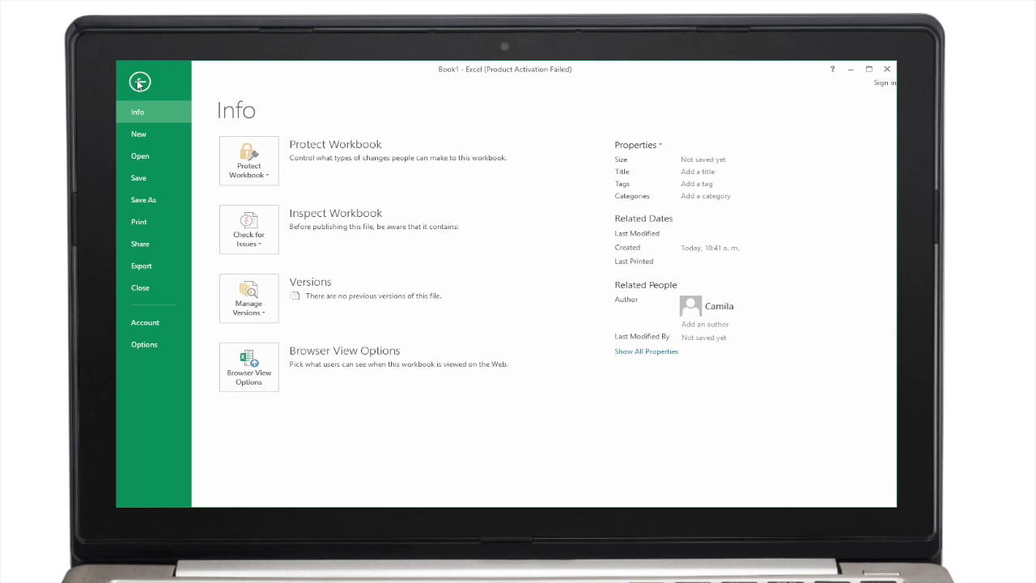
{"action": "left_click", "coordinate": [134, 343]}
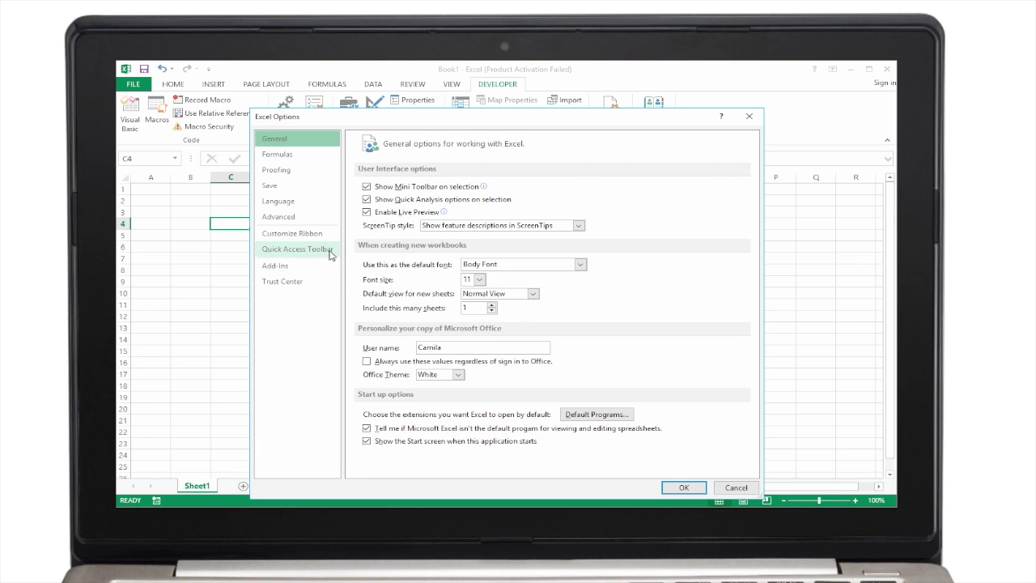
{"action": "left_click", "coordinate": [297, 250]}
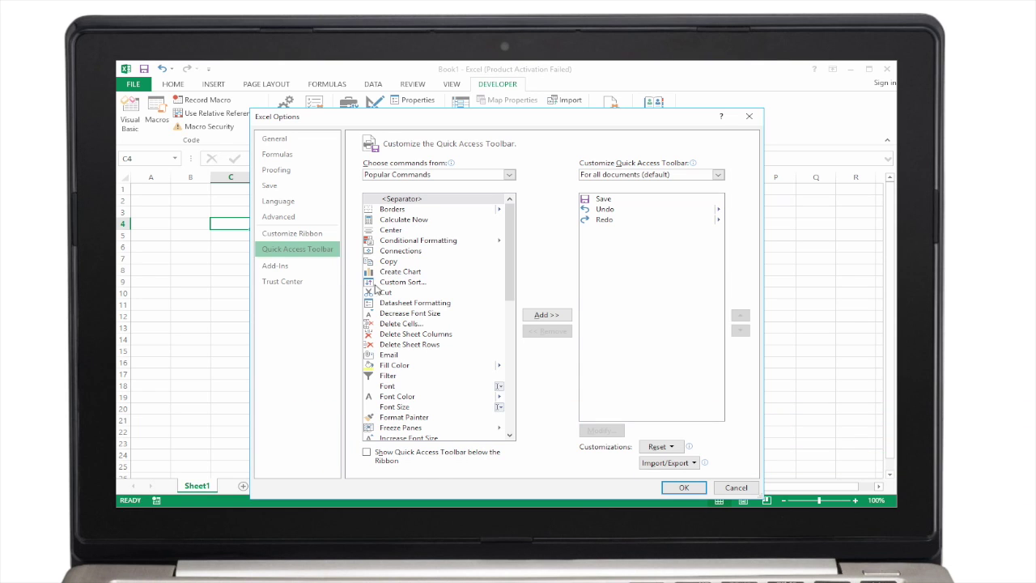
Step: Choose commands from Macros and add Months_Year after Save, Undo and Redo on the toolbar
{"action": "left_click", "coordinate": [509, 175]}
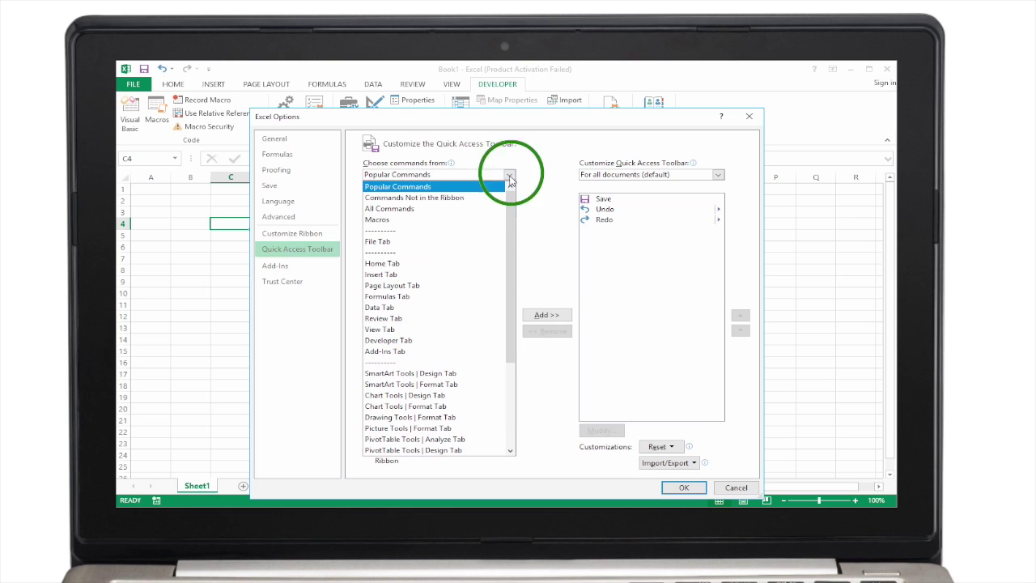
{"action": "left_click", "coordinate": [476, 220]}
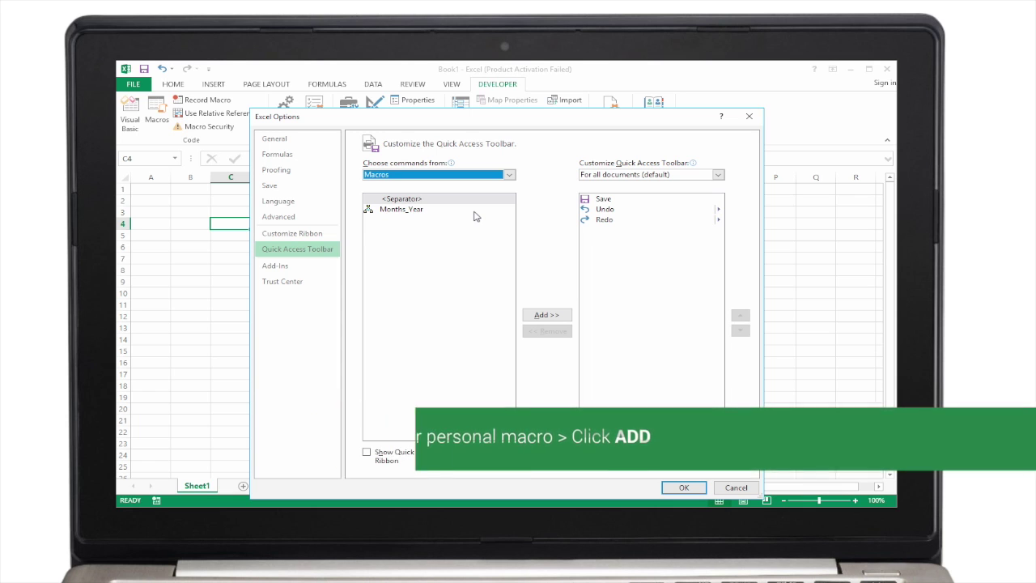
{"action": "left_click", "coordinate": [476, 212]}
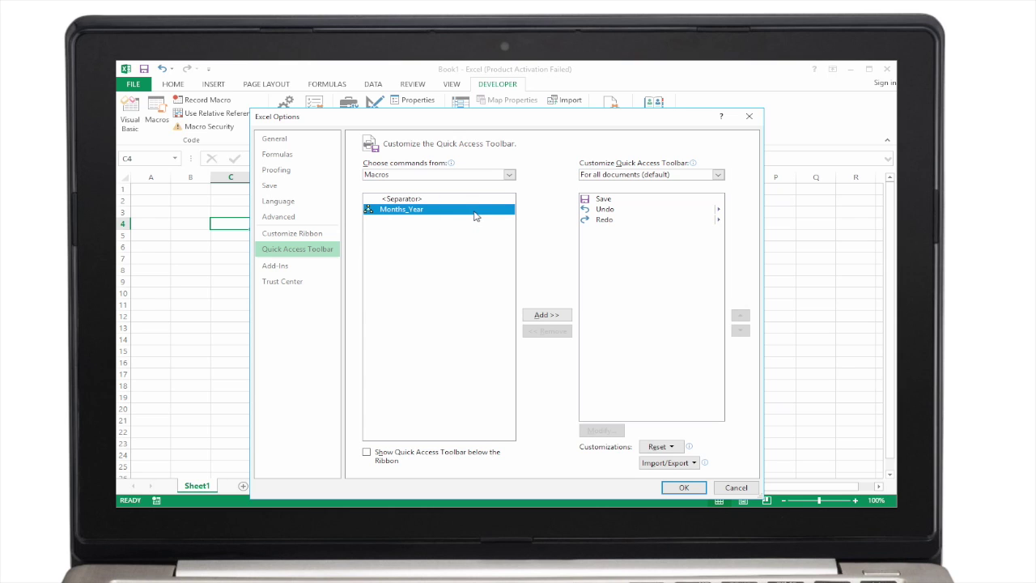
{"action": "left_click", "coordinate": [538, 315]}
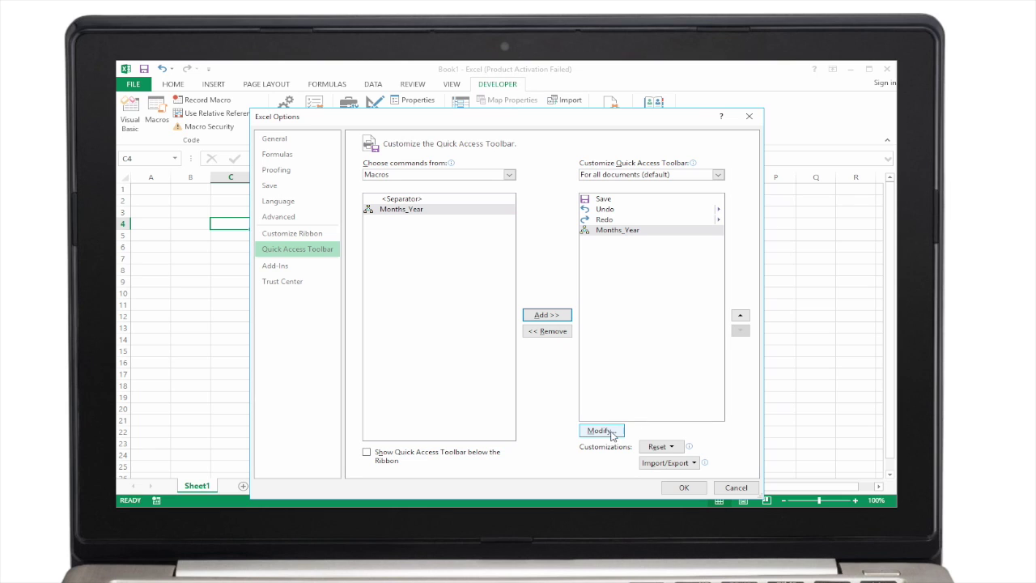
Step: Rename the toolbar macro 'Months' by deleting '_Year', pick a new symbol, and apply the changes
{"action": "left_click", "coordinate": [612, 433]}
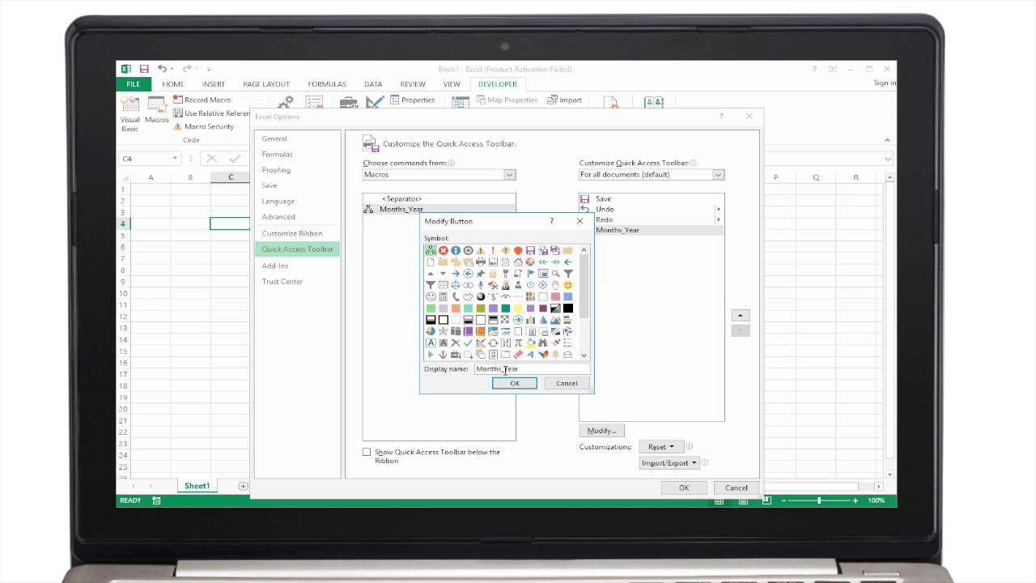
{"action": "left_click_drag", "start_coordinate": [500, 368], "coordinate": [522, 369]}
{"action": "key", "text": "BackSpace"}
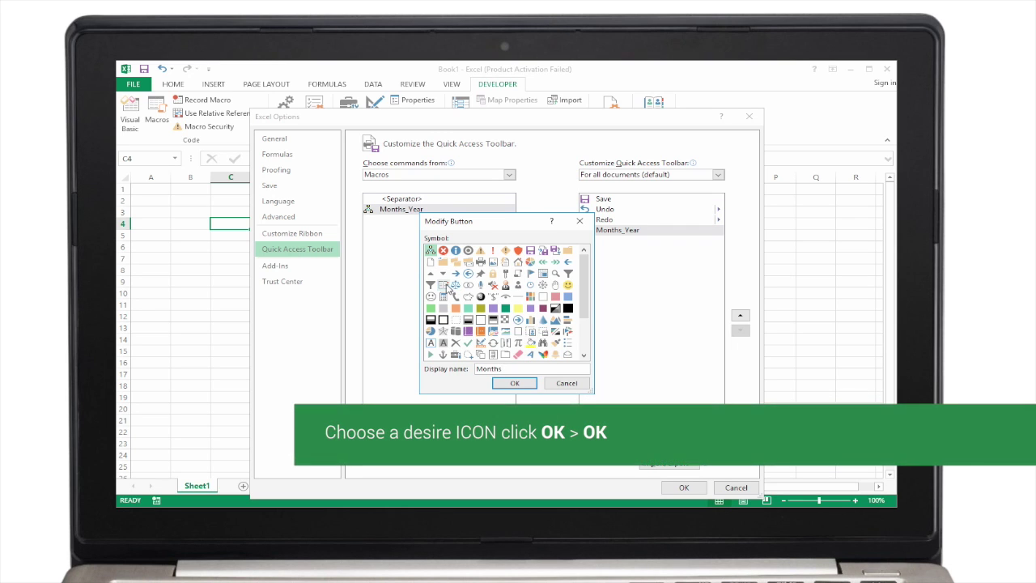
{"action": "left_click", "coordinate": [443, 284]}
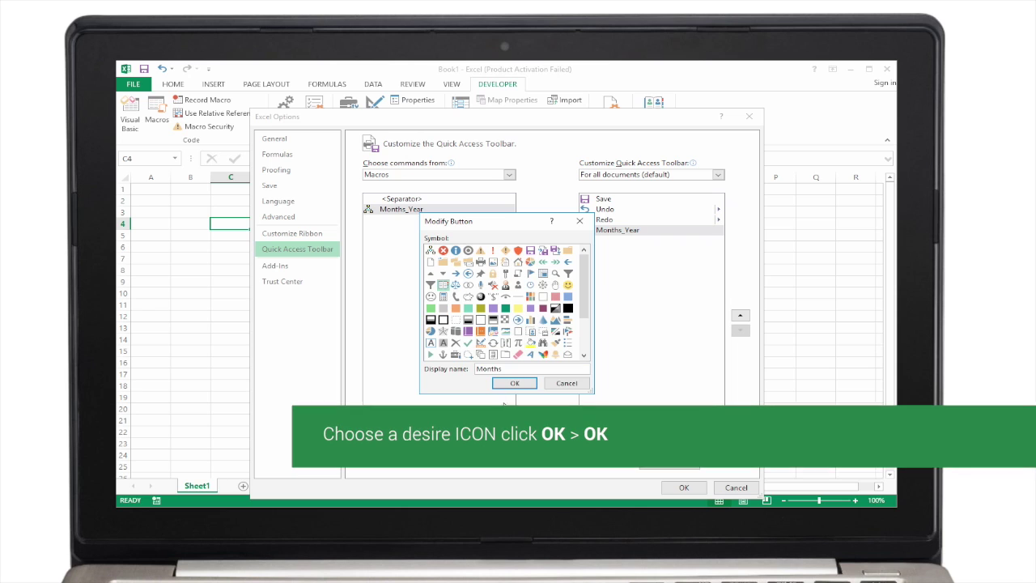
{"action": "left_click", "coordinate": [515, 383]}
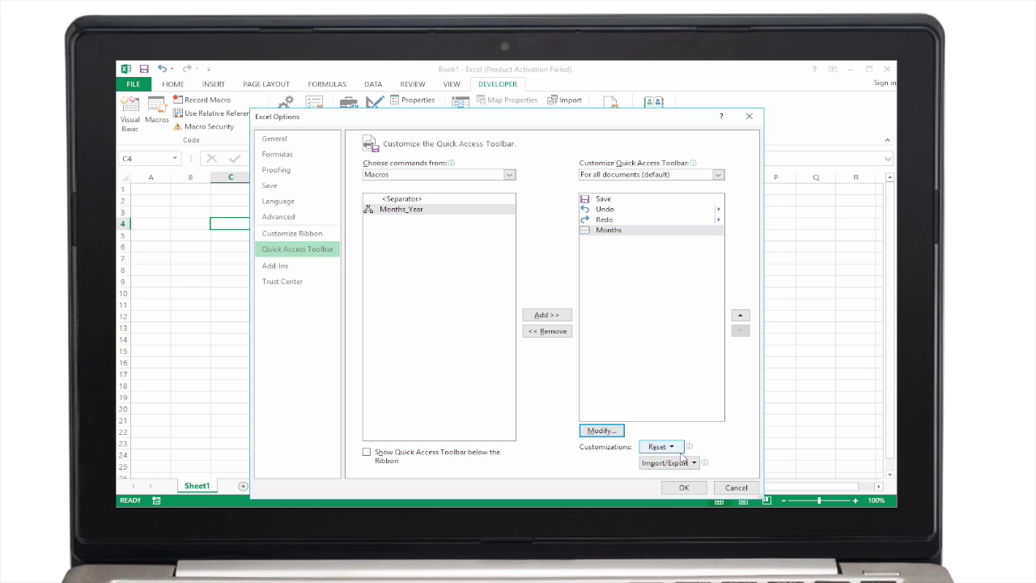
{"action": "left_click", "coordinate": [682, 488]}
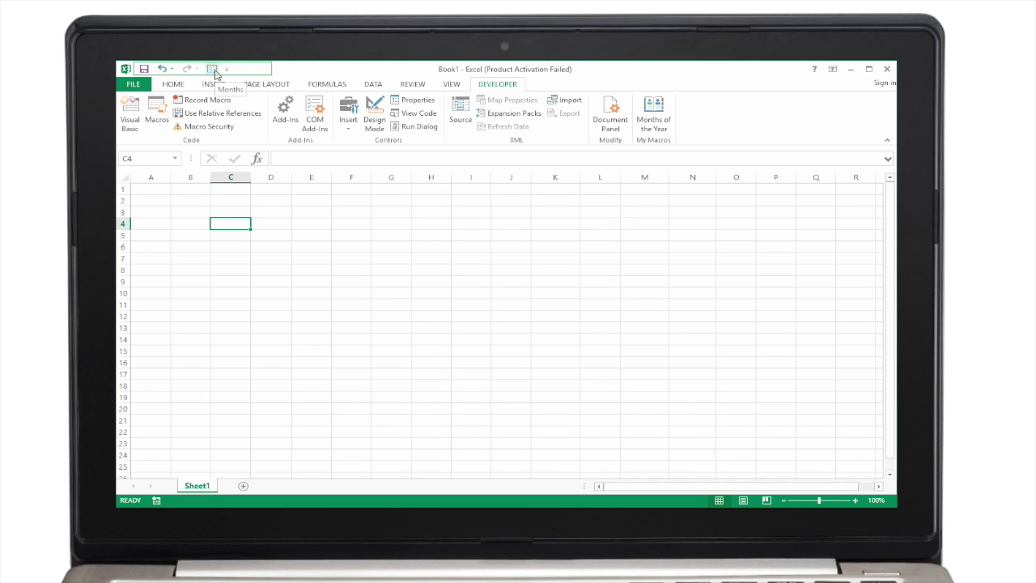
Step: Run the Months toolbar button to fill January to December into C4:N4, then deselect
{"action": "left_click", "coordinate": [214, 71]}
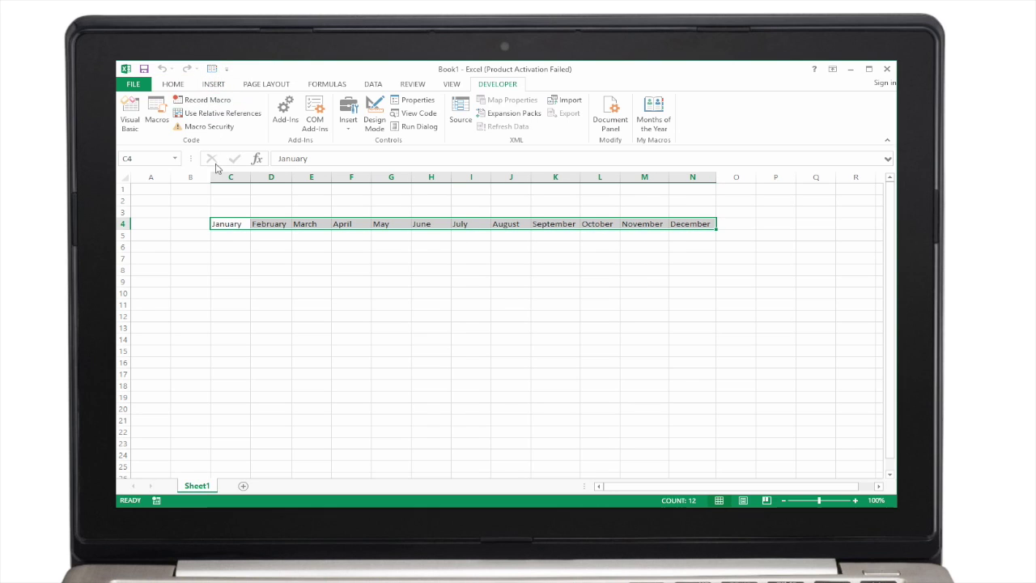
{"action": "left_click", "coordinate": [228, 233]}
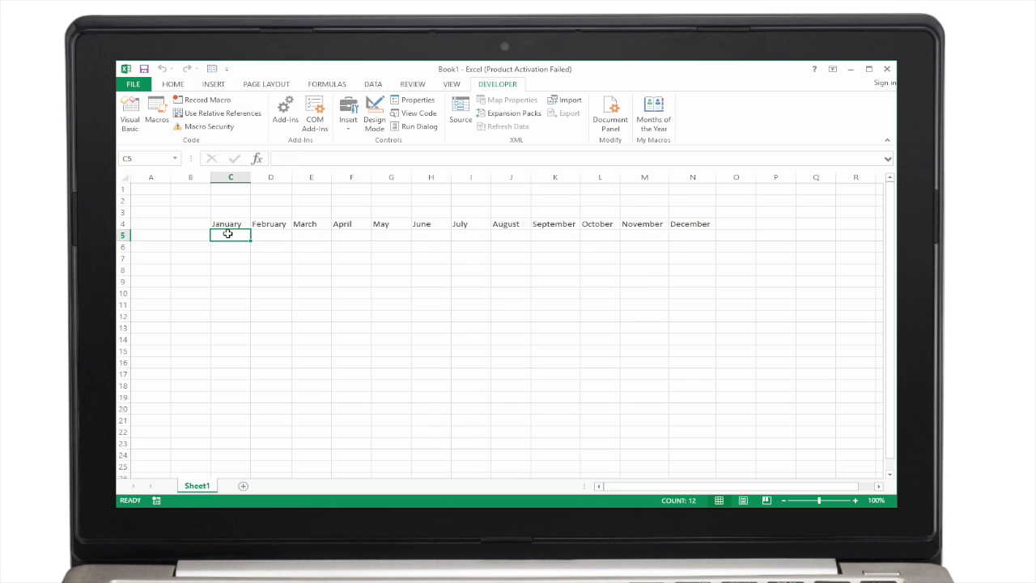